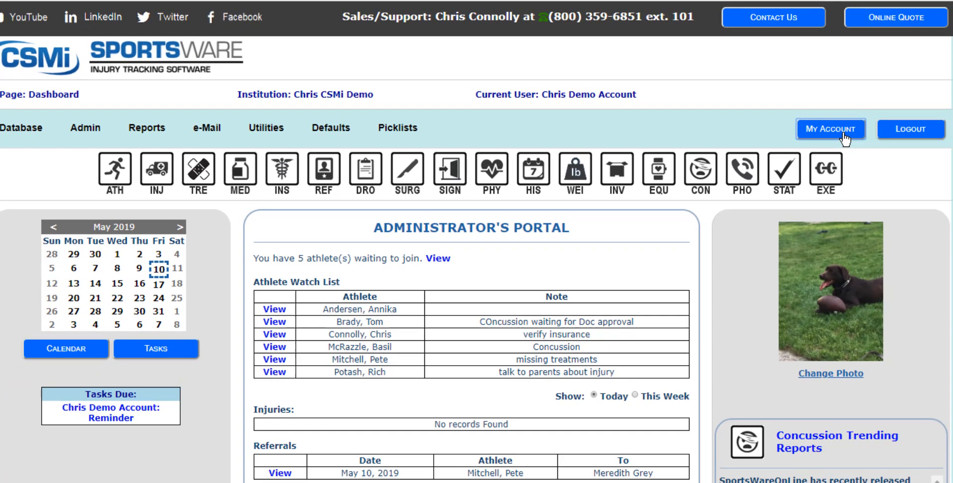
# Check that Edit Picklists is enabled in the account's program functions and save the account settings
pyautogui.click(878, 149)
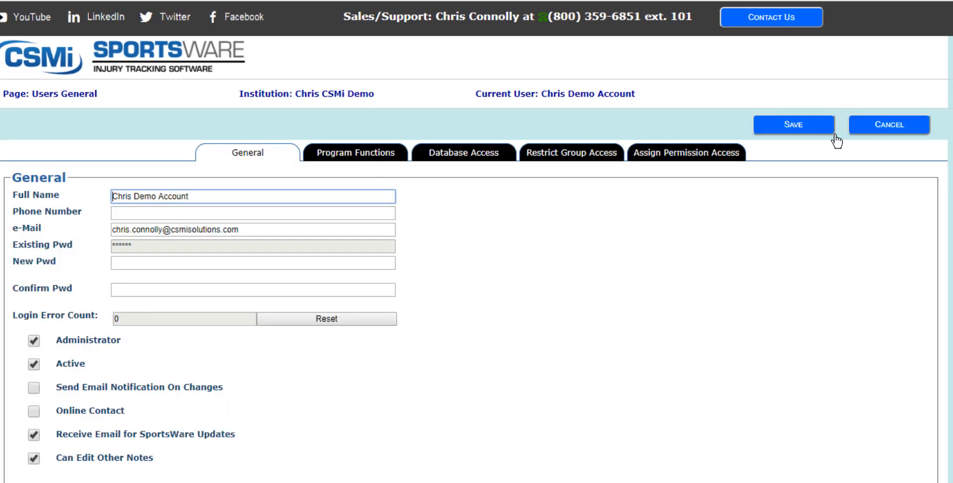
pyautogui.click(357, 155)
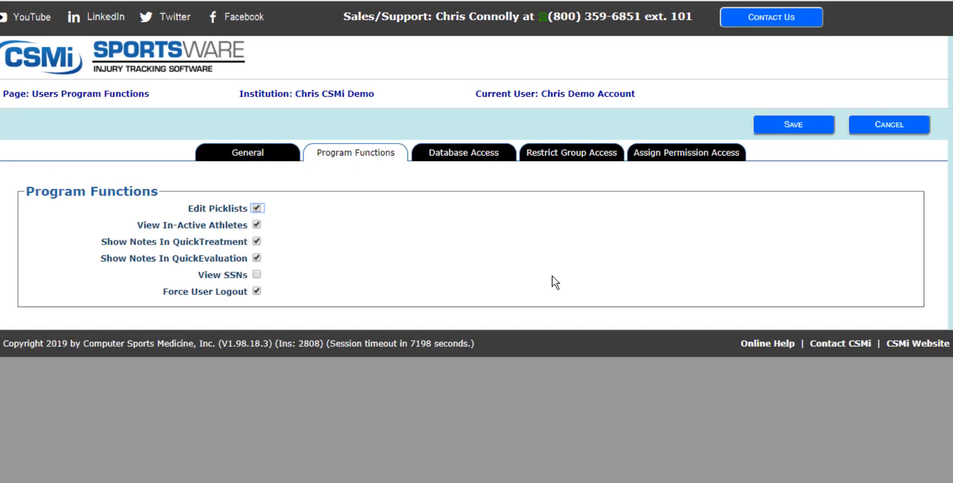
pyautogui.click(797, 130)
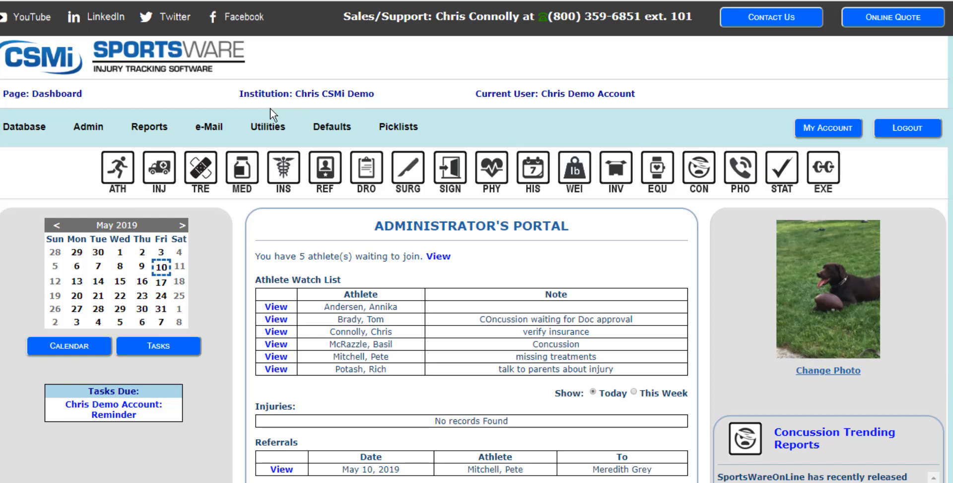
# In the Multi Level picklist, rename the first ATC entry as New Atc
pyautogui.moveTo(404, 131)
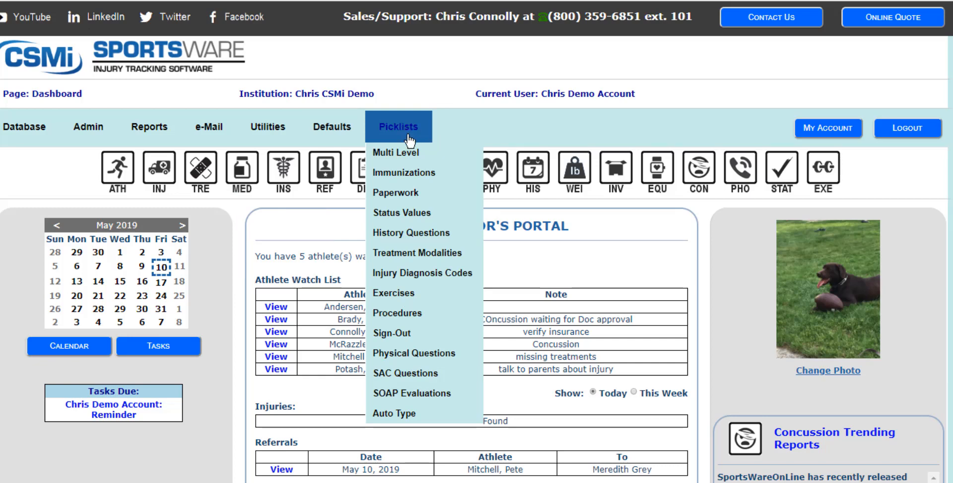
pyautogui.click(410, 157)
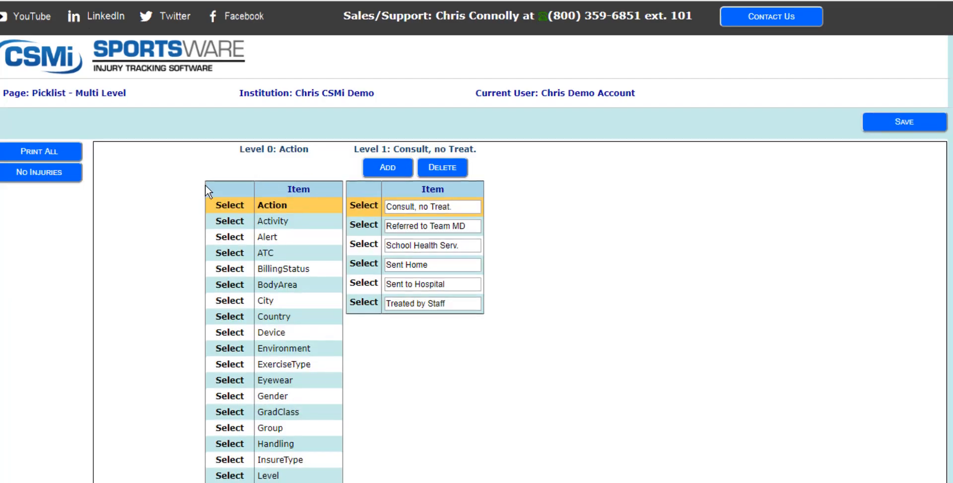
pyautogui.scroll(-3, 206, 187)
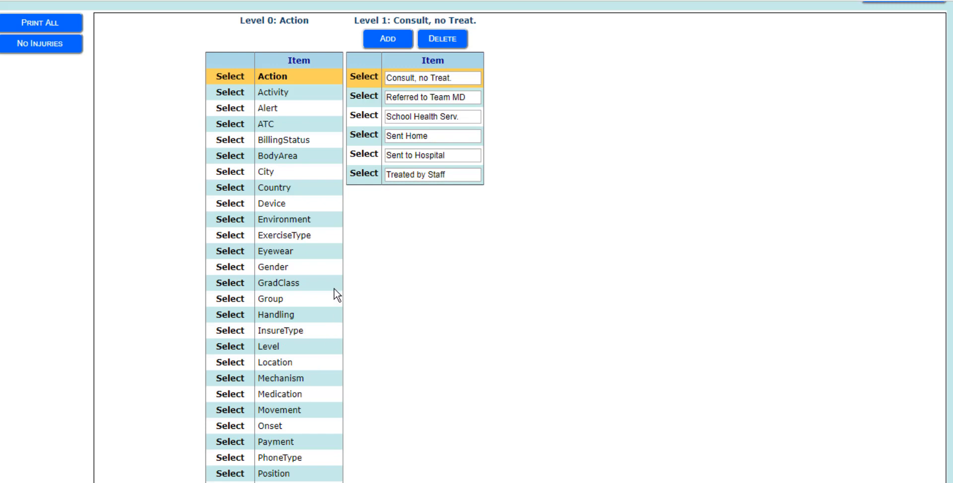
pyautogui.click(231, 125)
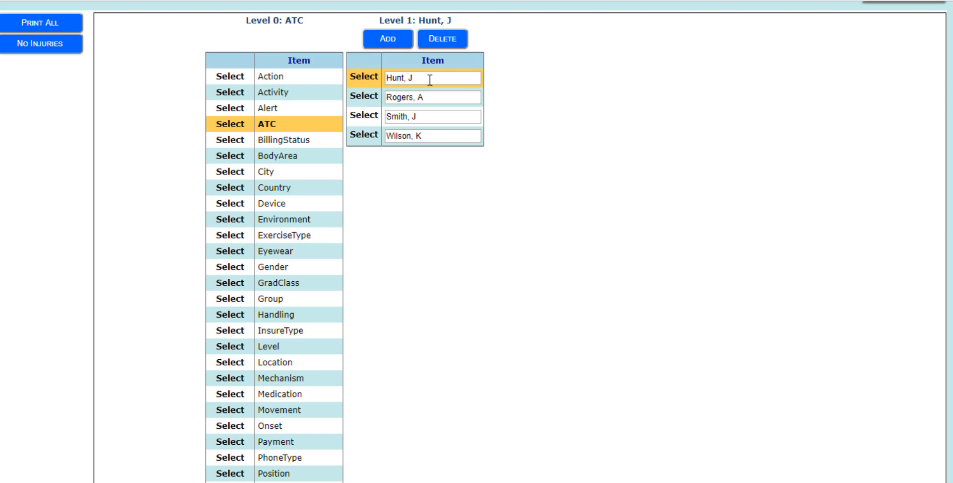
pyautogui.moveTo(427, 79); pyautogui.dragTo(342, 82)
pyautogui.write('New Atc')
# Delete the second ATC entry and the one that follows it, and add two blank ATC entries
pyautogui.click(367, 96)
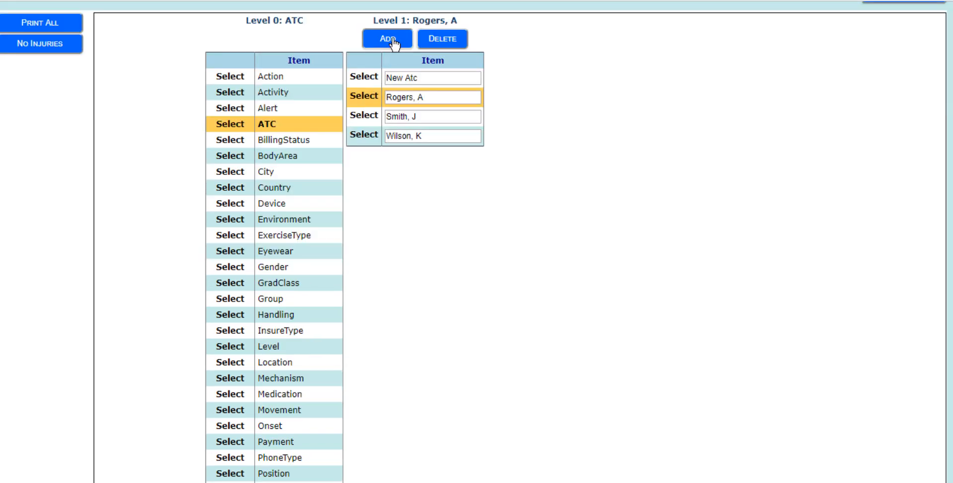
pyautogui.click(453, 39)
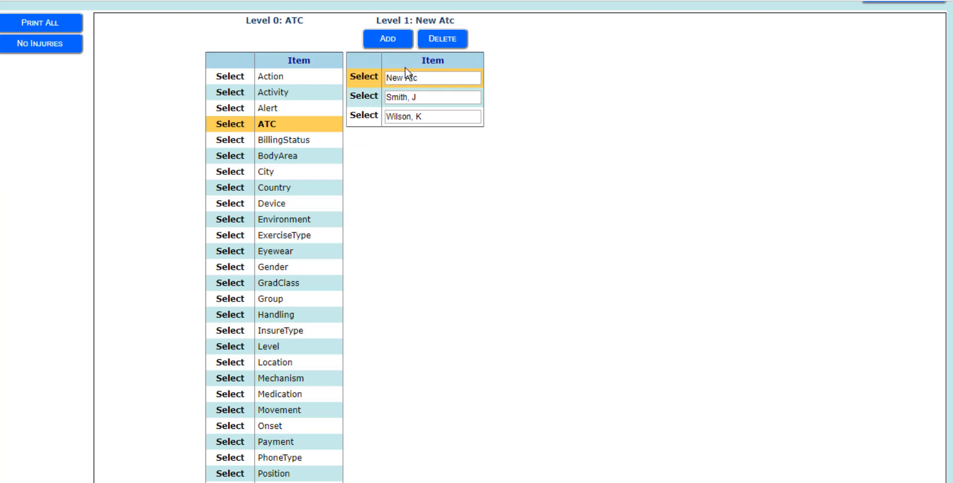
pyautogui.click(372, 99)
pyautogui.click(438, 39)
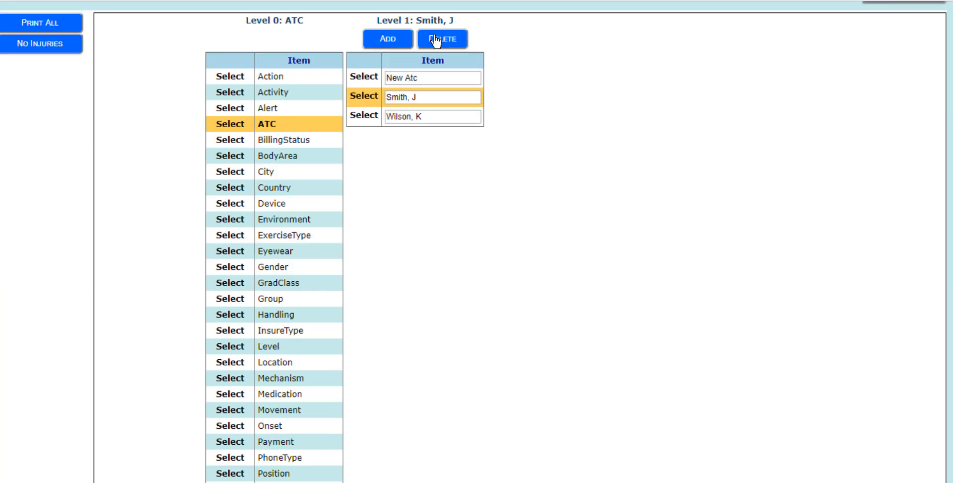
pyautogui.click(399, 40)
pyautogui.click(403, 40)
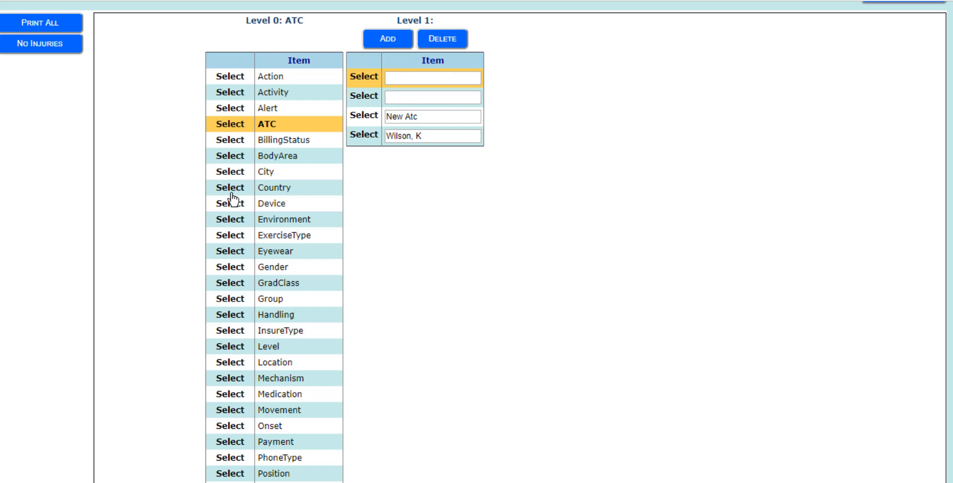
# In the Group picklist, rename the high school entry as My Name High School and delete SportsWare College
pyautogui.click(226, 285)
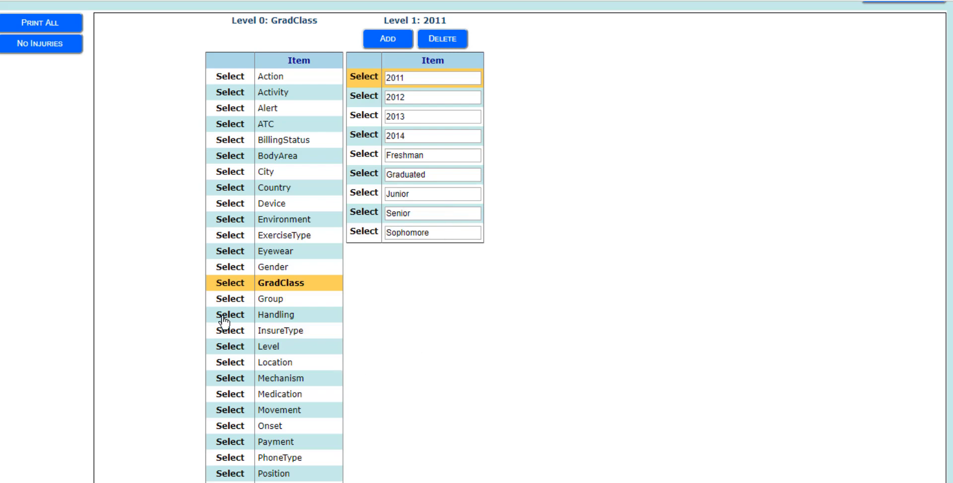
pyautogui.click(230, 299)
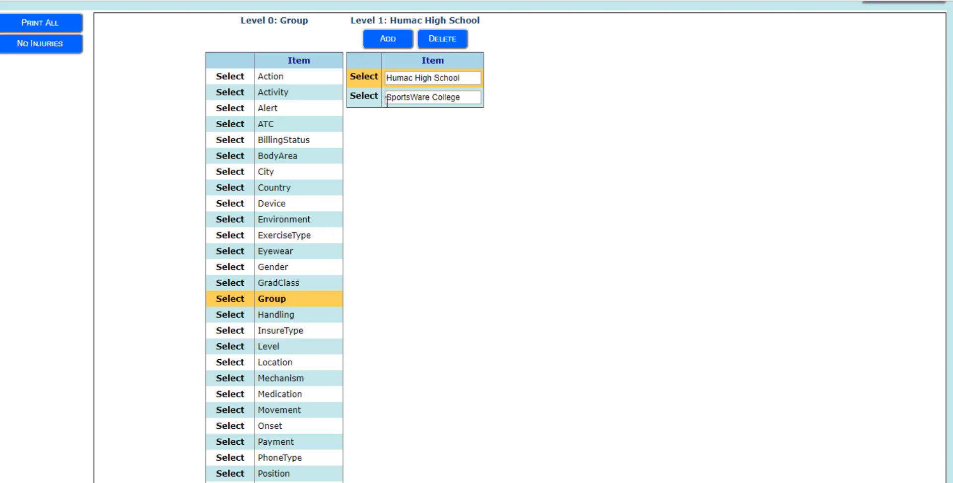
pyautogui.moveTo(413, 78); pyautogui.dragTo(386, 78)
pyautogui.write('My')
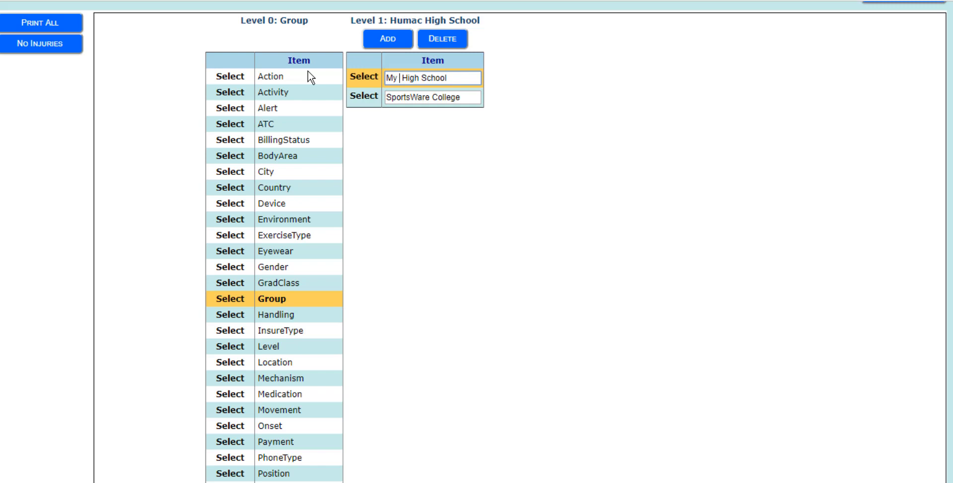
pyautogui.write(' Name')
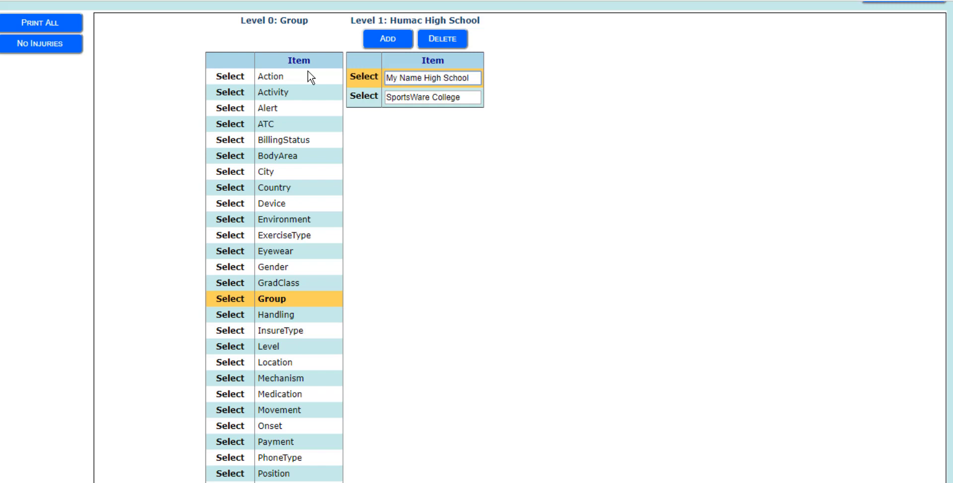
pyautogui.click(357, 98)
pyautogui.click(443, 45)
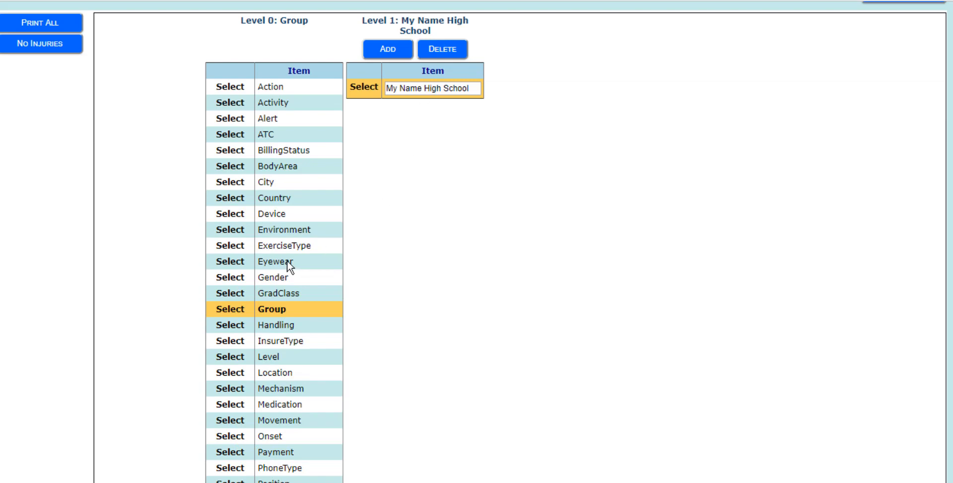
# Add a new entry named Cross Country,m to the first level of the Sport picklist
pyautogui.scroll(-3, 262, 275)
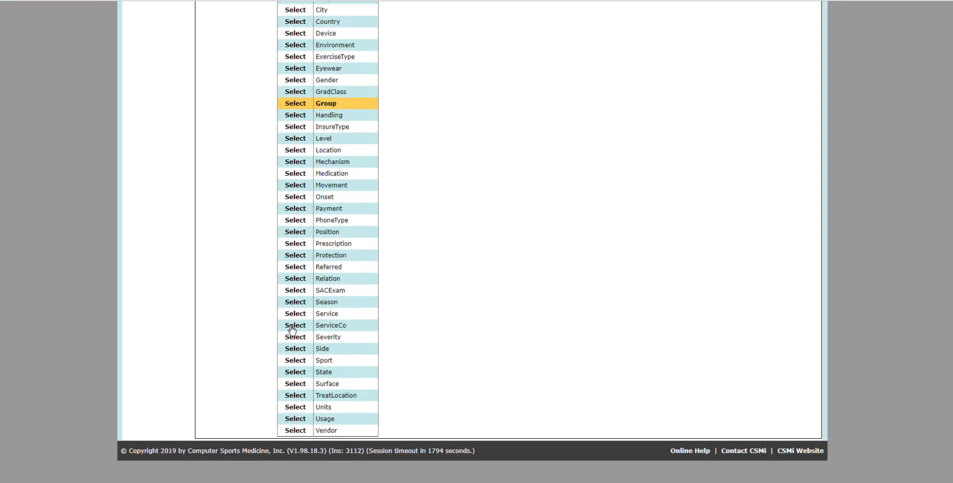
pyautogui.click(301, 350)
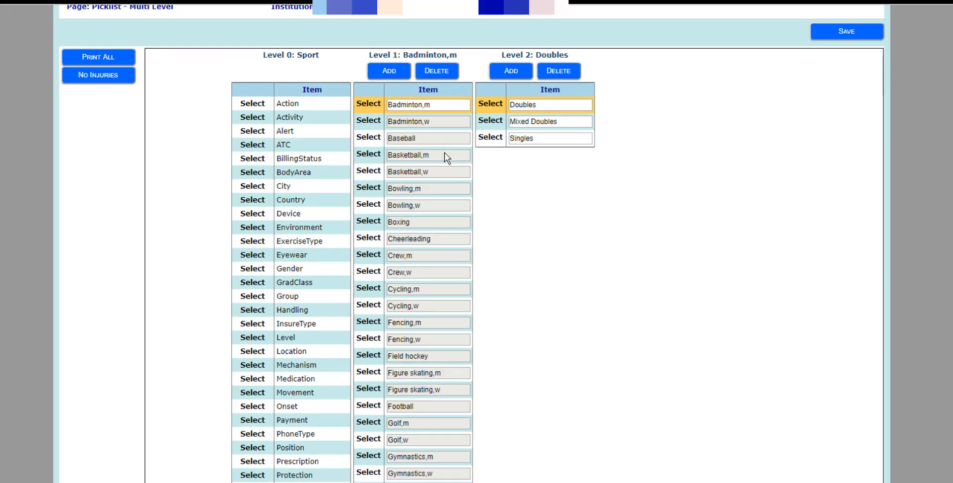
pyautogui.click(401, 75)
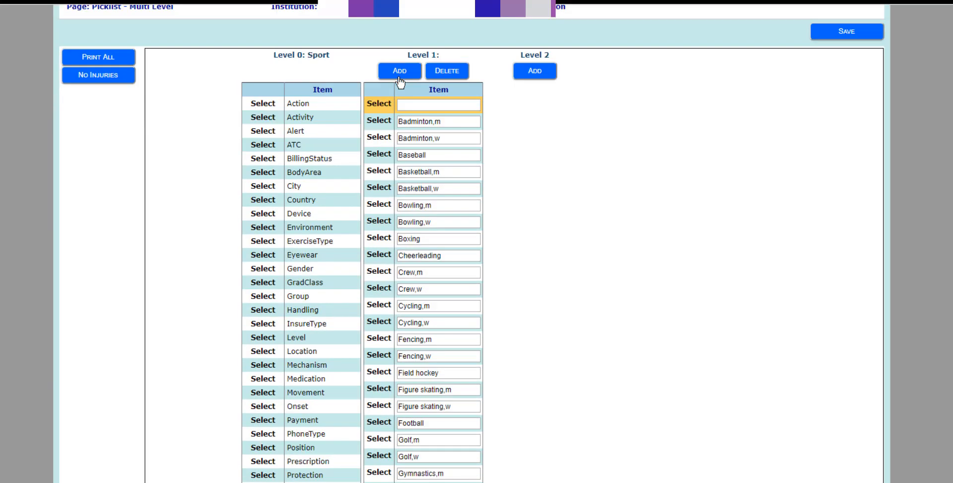
pyautogui.click(405, 105)
pyautogui.write('Cross C')
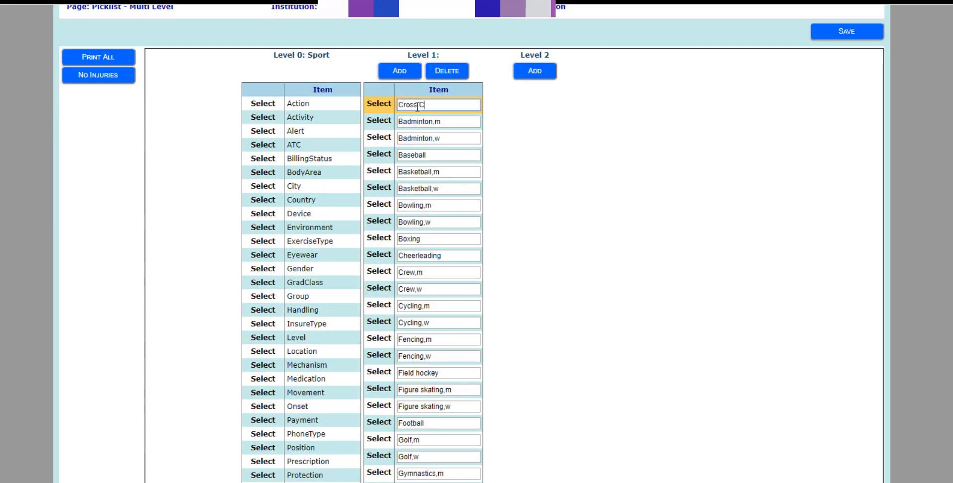
pyautogui.write('ountry,m')
# Add Cross Country,w as another sport and insert one more blank sport entry
pyautogui.click(400, 71)
pyautogui.click(420, 105)
pyautogui.write('C')
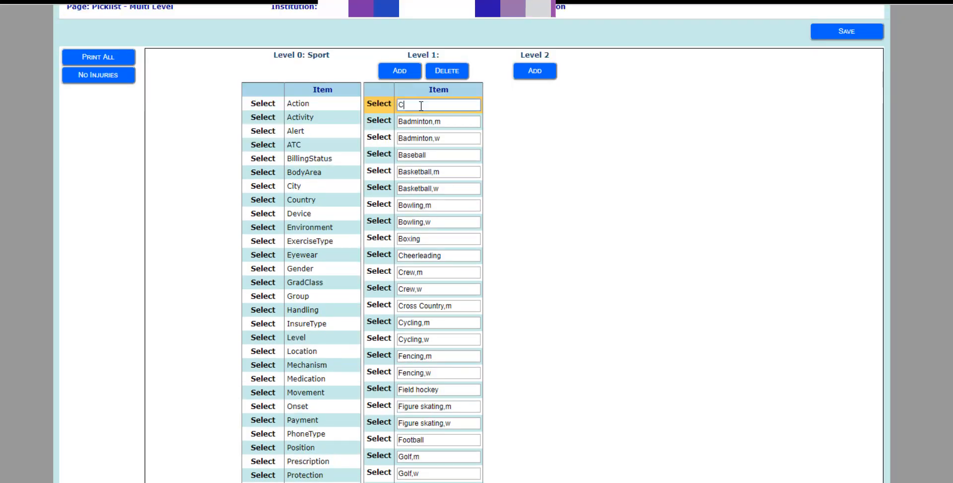
pyautogui.write('ross Country,w')
pyautogui.click(400, 71)
# Rename the Soccer entry in the sport list as Soccer,m
pyautogui.scroll(-2, 417, 145)
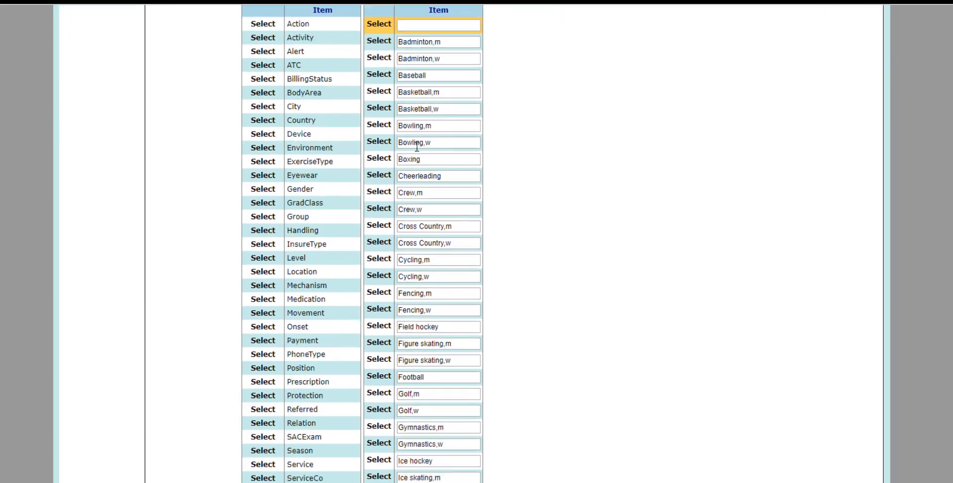
pyautogui.scroll(-7, 418, 146)
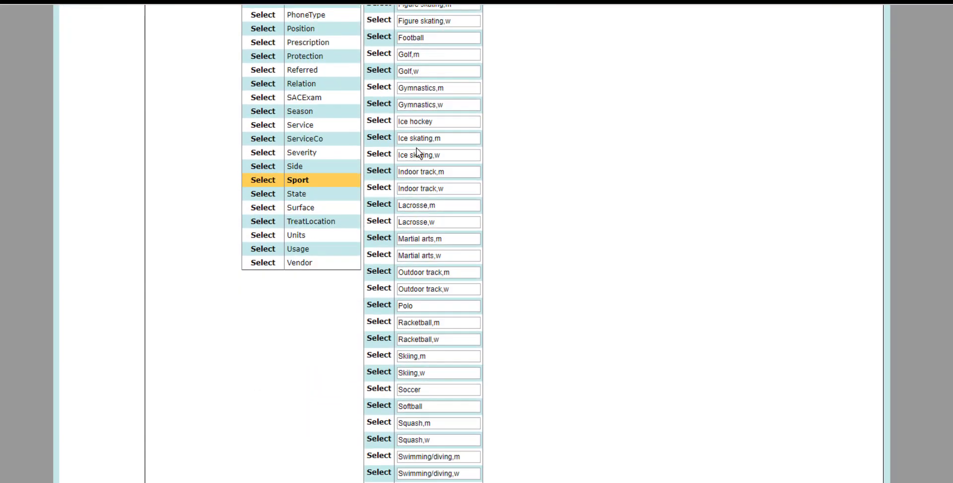
pyautogui.click(377, 389)
pyautogui.click(417, 388)
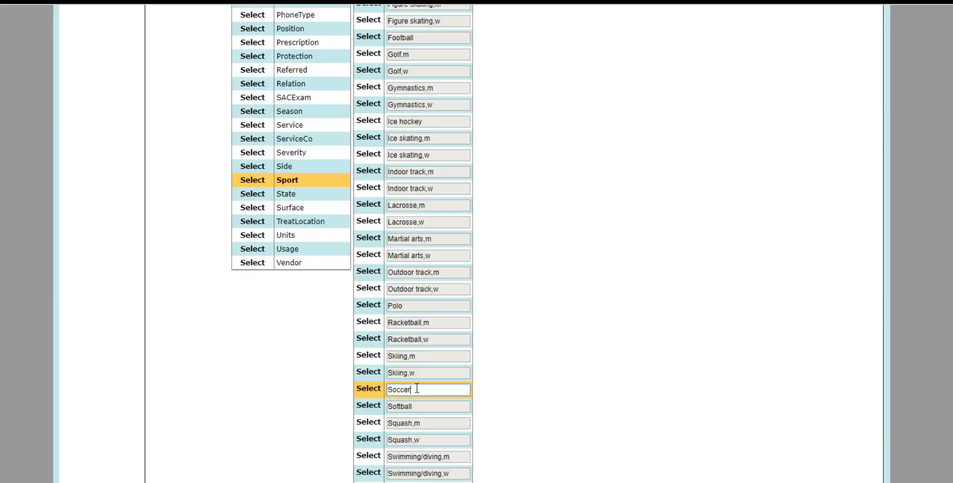
pyautogui.write(',m')
# Name the blank entry at the start of the sport list Soccer,w
pyautogui.scroll(10, 454, 364)
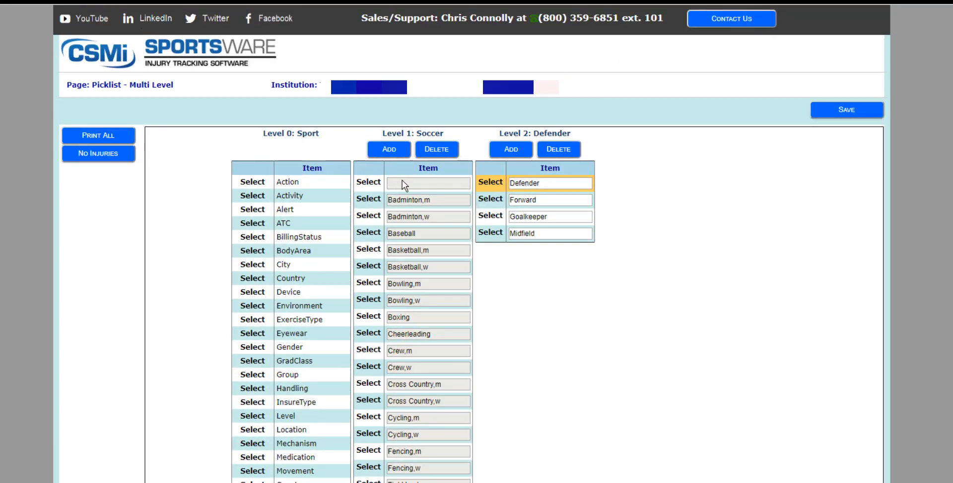
pyautogui.click(370, 182)
pyautogui.click(417, 183)
pyautogui.write('Soc')
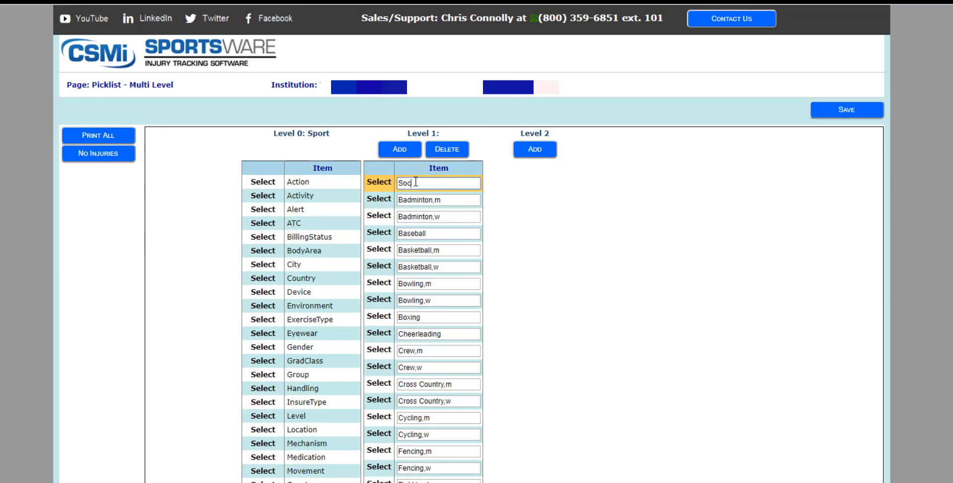
pyautogui.write('cer,w')
# View the Baseball positions as an example, and add Goalie as a second-level position under Soccer,w
pyautogui.click(387, 234)
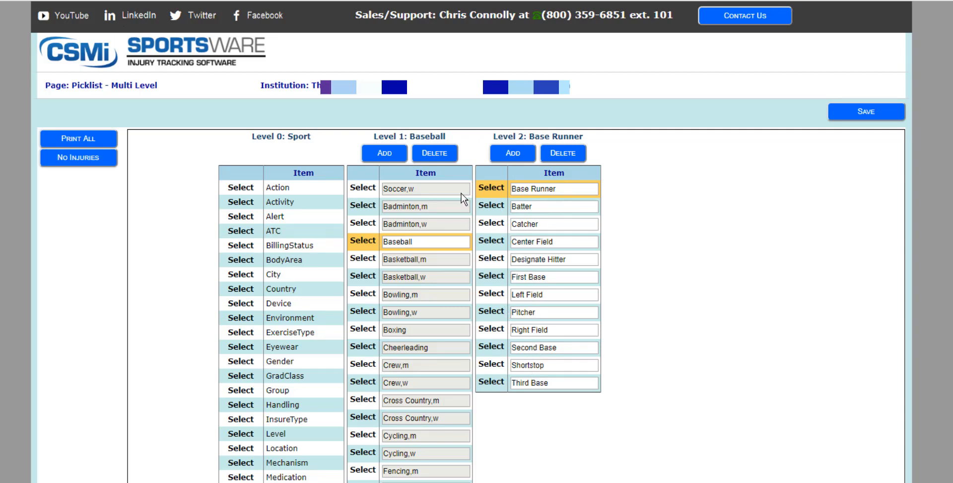
pyautogui.click(368, 188)
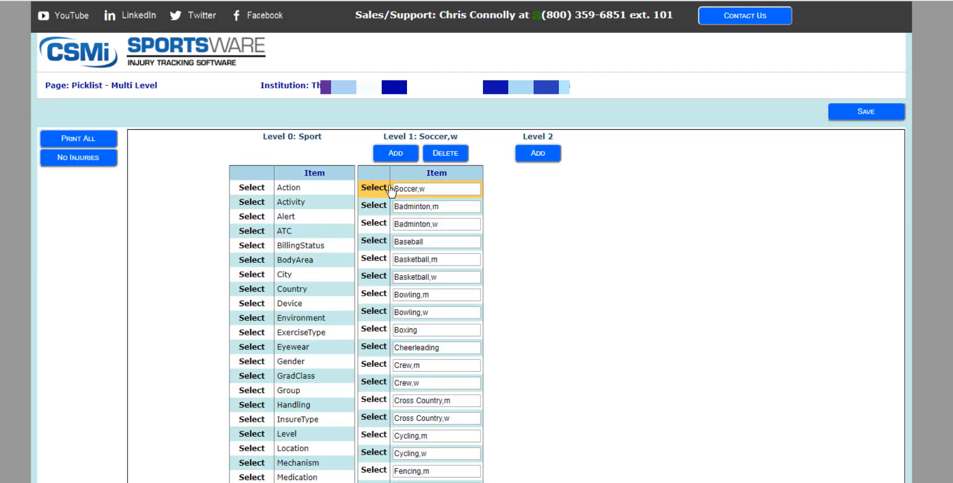
pyautogui.click(529, 153)
pyautogui.click(528, 188)
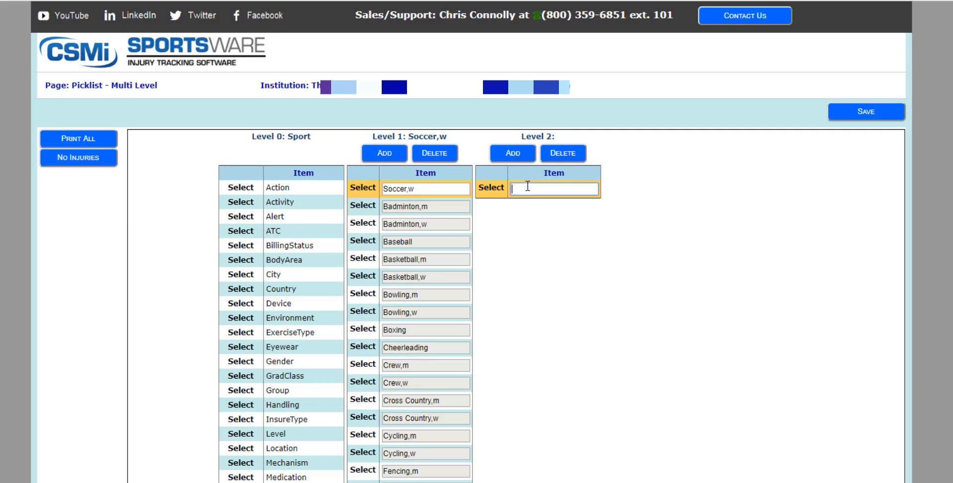
pyautogui.write('Goalie')
# Add Midfielder as another position under Soccer,w and save the Multi Level picklist
pyautogui.click(514, 153)
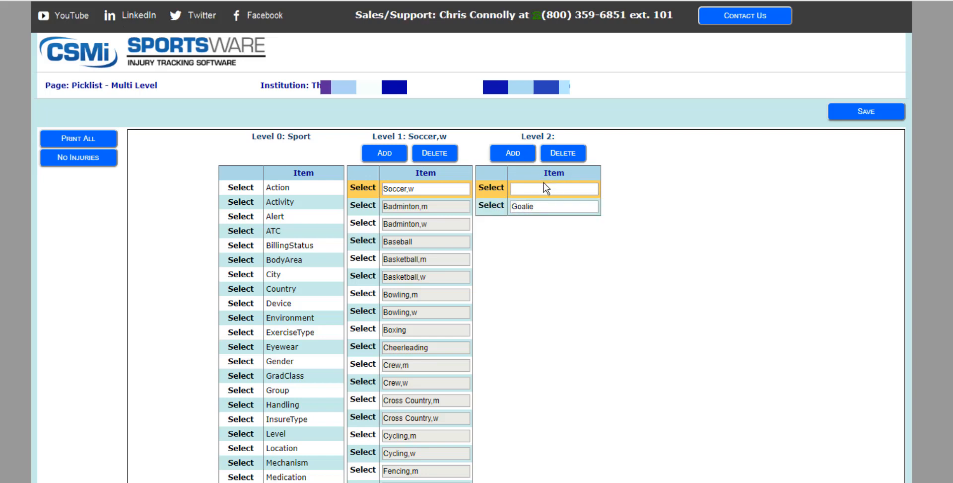
pyautogui.click(543, 188)
pyautogui.write('Midfielder')
pyautogui.scroll(-1, 725, 367)
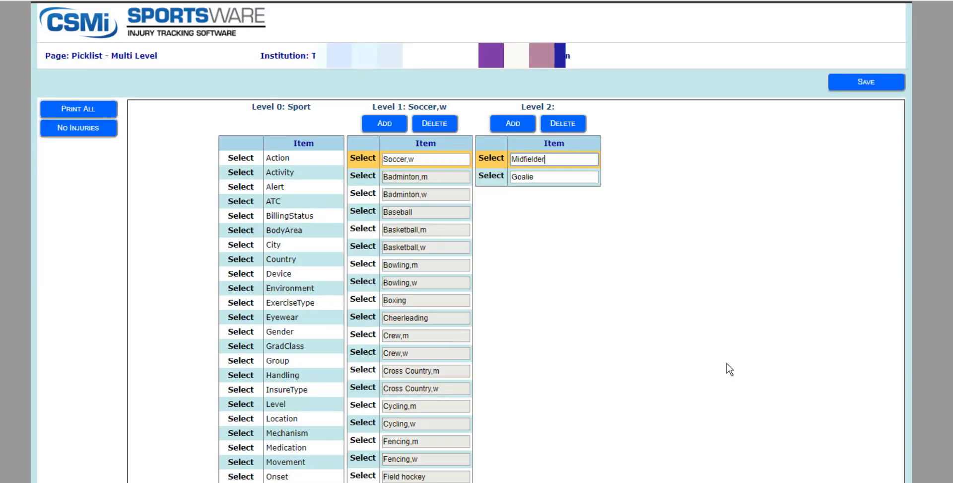
pyautogui.click(884, 83)
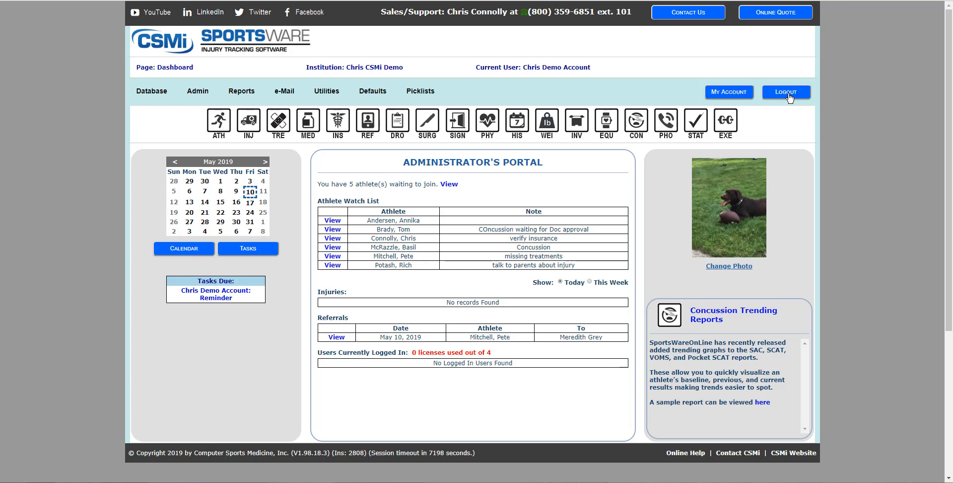
# Add As Tolerated as a new athlete status value and save the Status Values picklist
pyautogui.moveTo(433, 95)
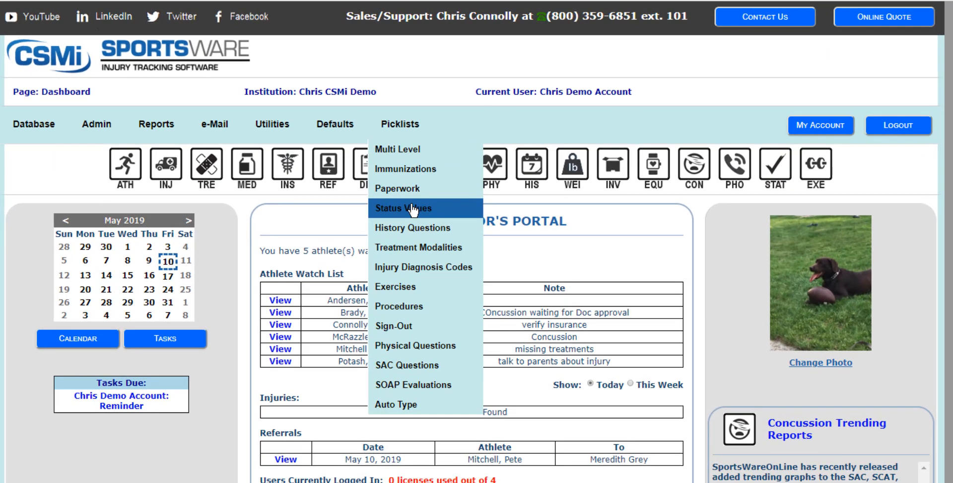
pyautogui.click(413, 208)
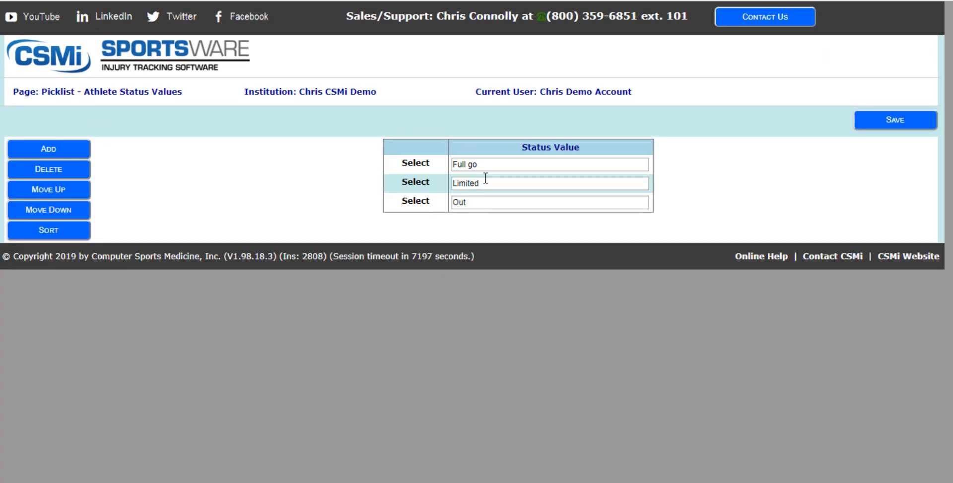
pyautogui.click(80, 151)
pyautogui.click(510, 219)
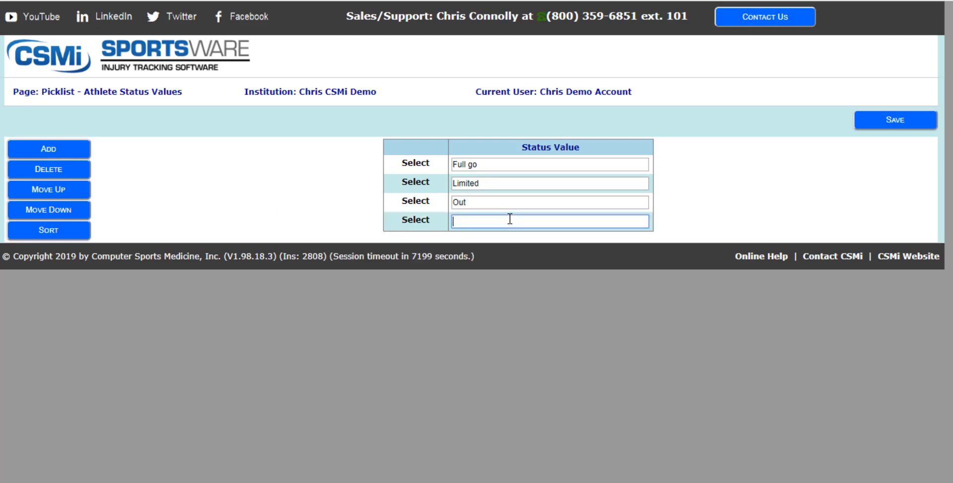
pyautogui.write('As Tolerated')
pyautogui.click(904, 120)
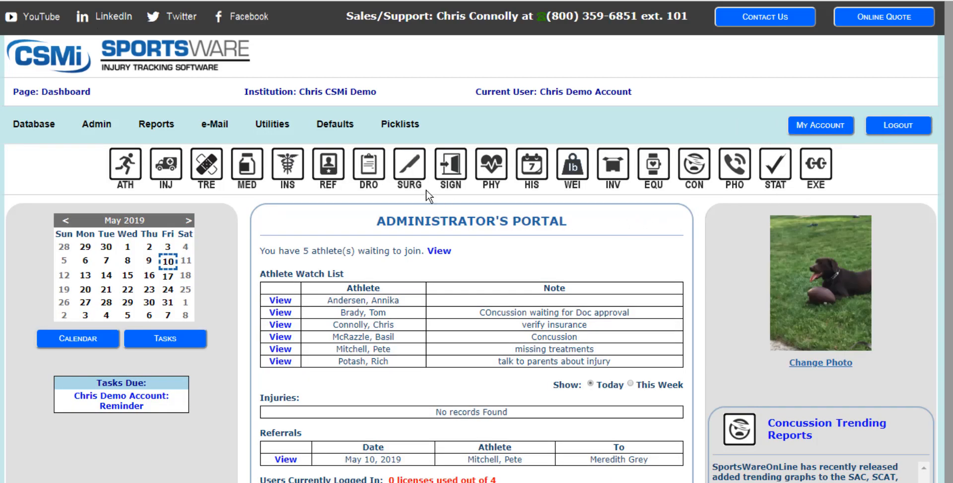
# Add a custom entry named New Treatment to the Treatment Modalities picklist and save it
pyautogui.moveTo(385, 131)
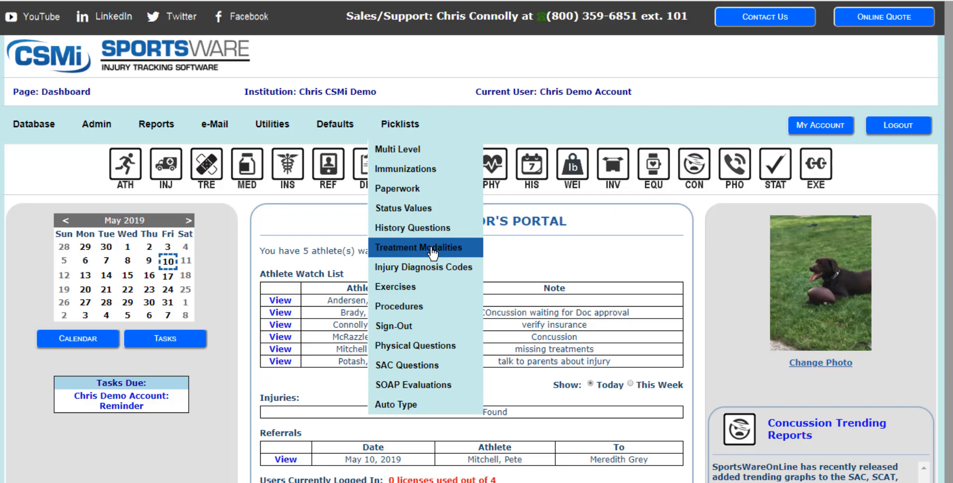
pyautogui.click(433, 250)
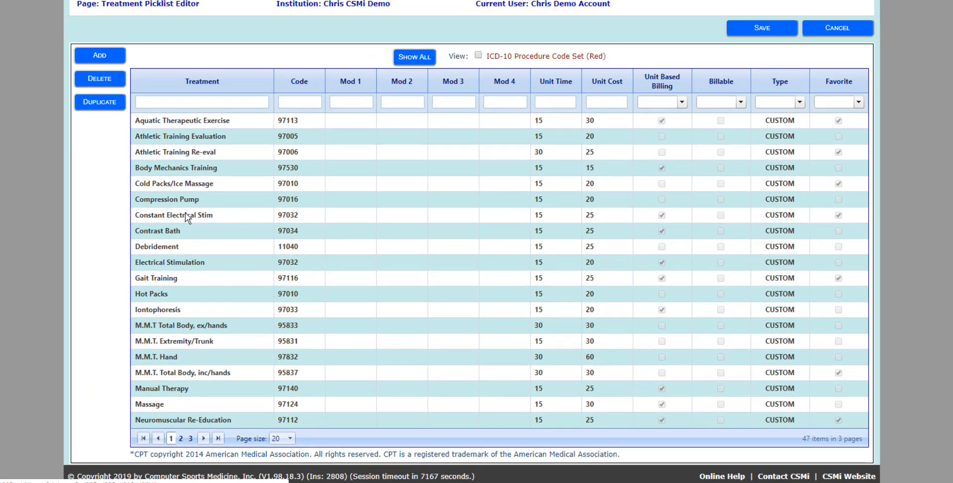
pyautogui.click(100, 55)
pyautogui.click(174, 122)
pyautogui.write('New Treatme')
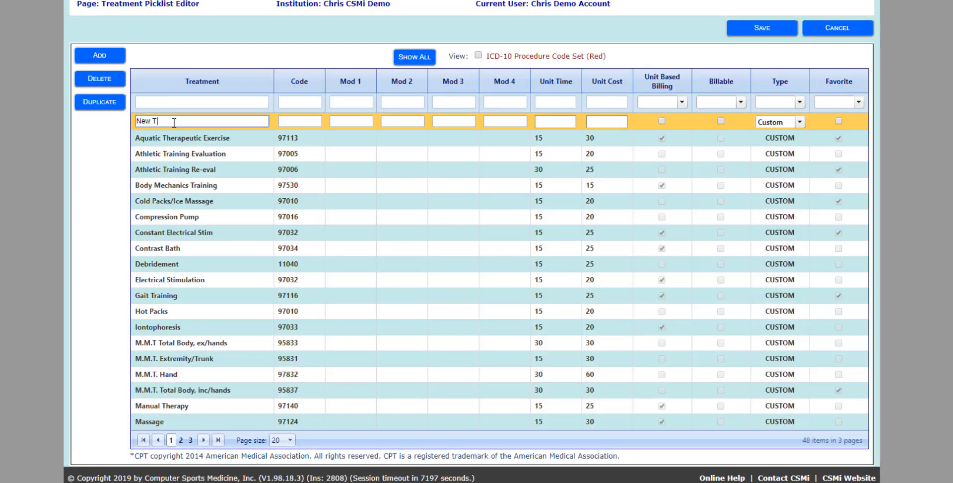
pyautogui.write('nt')
pyautogui.click(765, 30)
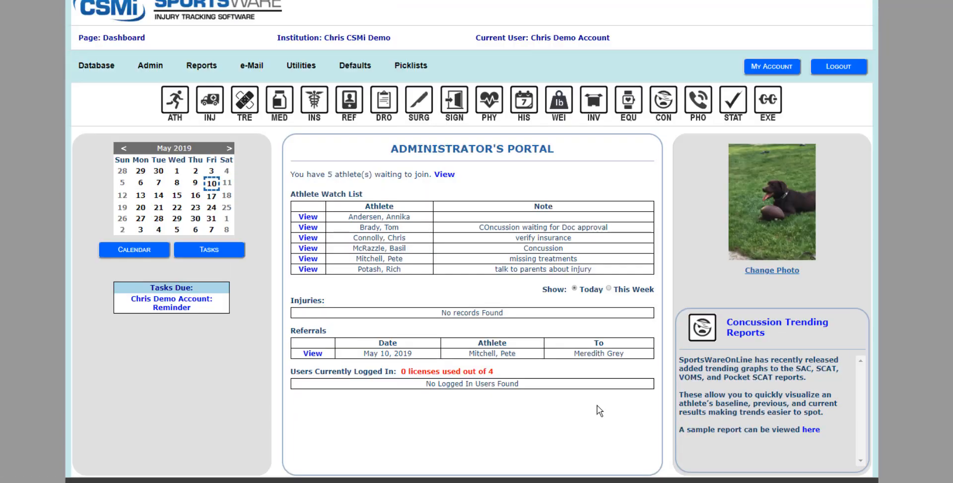
# Add an Auto Type entry with abbreviation ACL and text Anterior Crucial Ligament, and return to the dashboard
pyautogui.moveTo(418, 76)
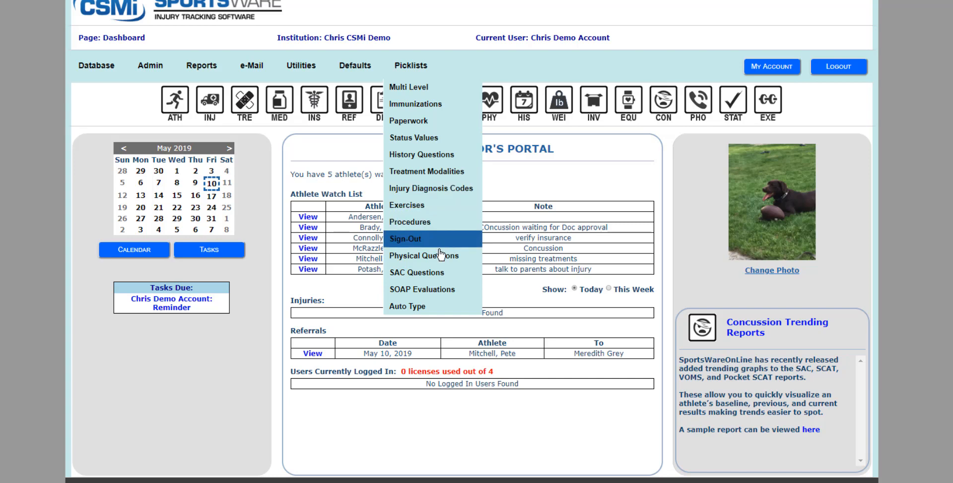
pyautogui.click(441, 307)
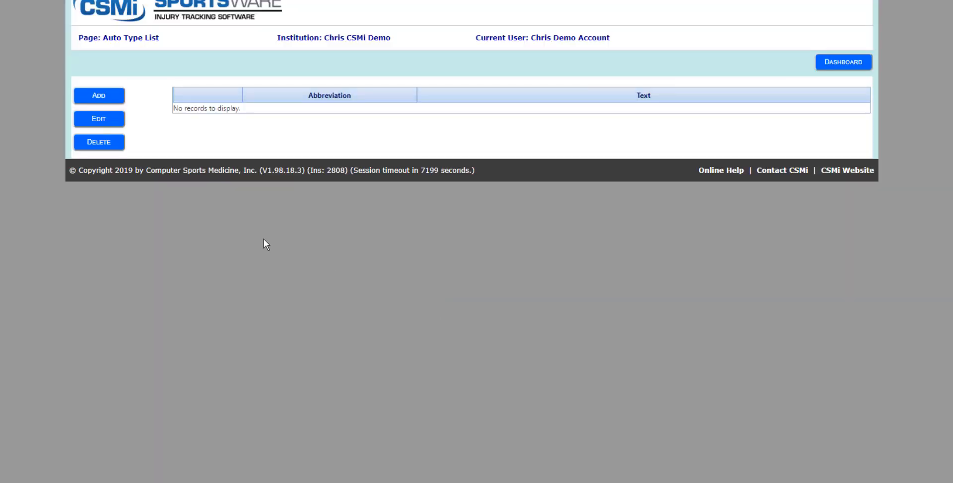
pyautogui.click(110, 98)
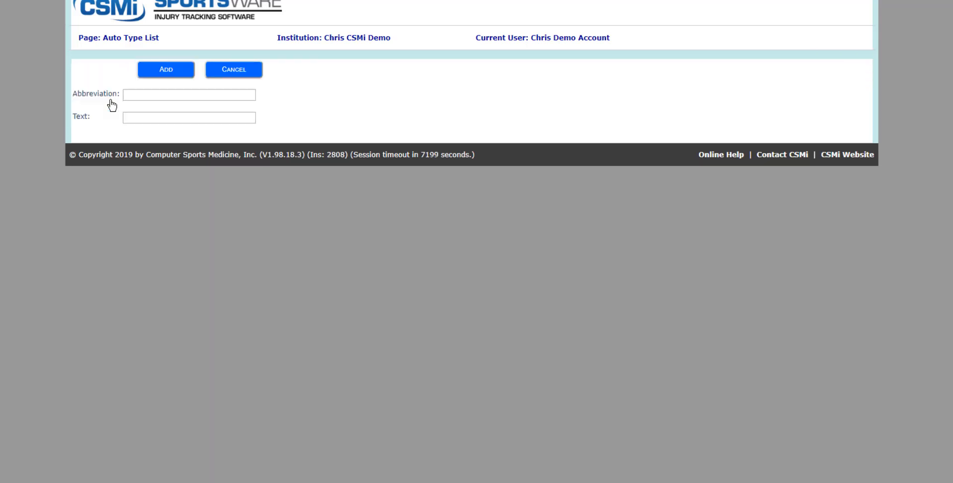
pyautogui.click(135, 100)
pyautogui.write('ACL')
pyautogui.press('Tab')
pyautogui.write('Anter')
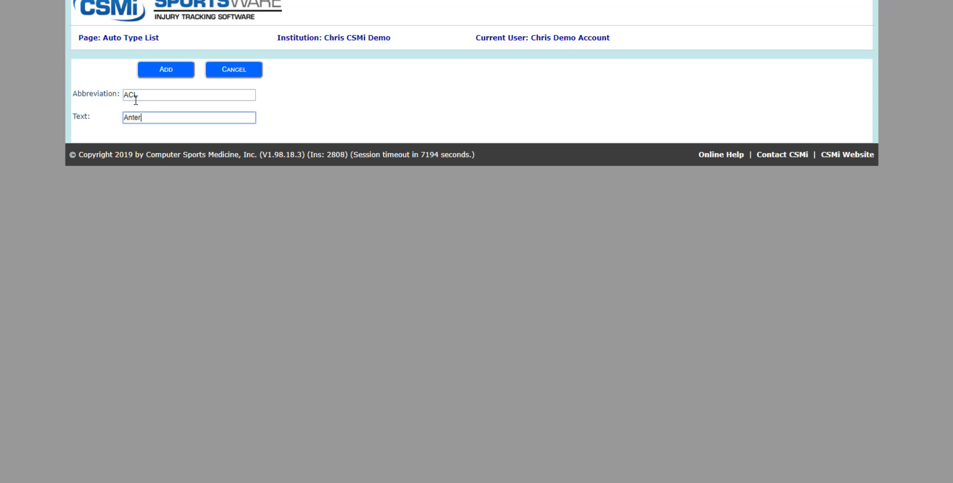
pyautogui.write('ior Crucial Ligament')
pyautogui.click(152, 72)
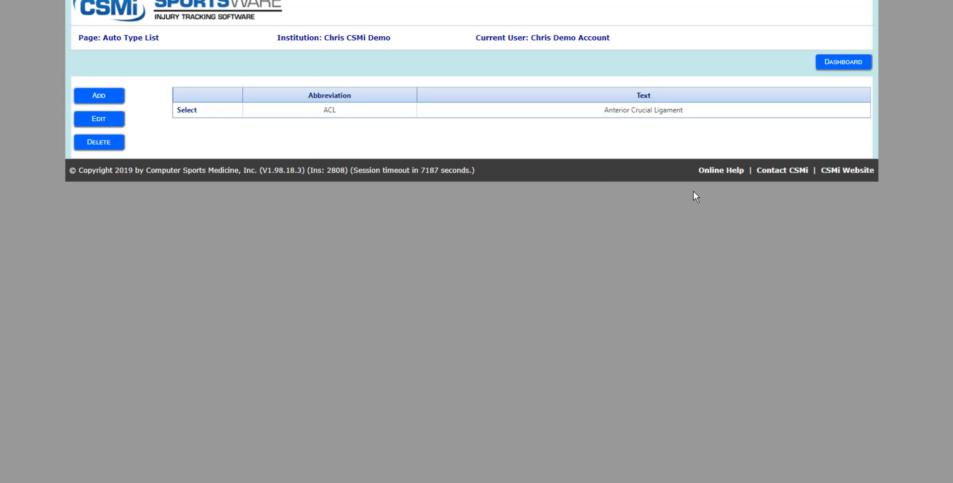
pyautogui.click(849, 65)
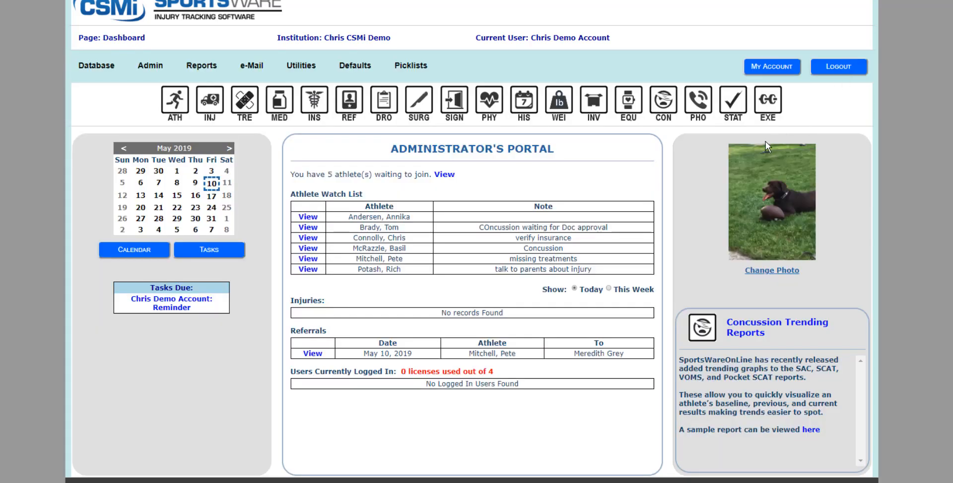